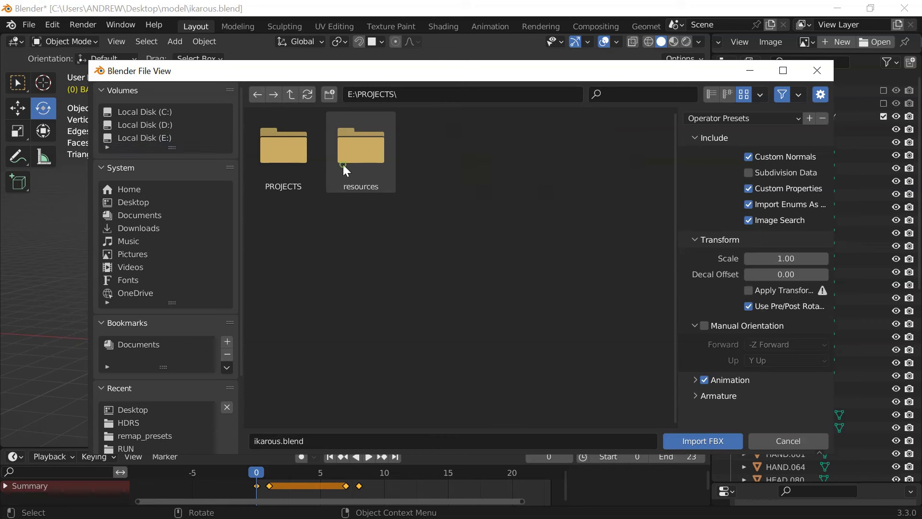
- Import the Running (1).fbx motion from the RUN folder inside BVH FILES\MIXAMO MOTIONS
double_click(343, 165)
double_click(288, 157)
double_click(342, 157)
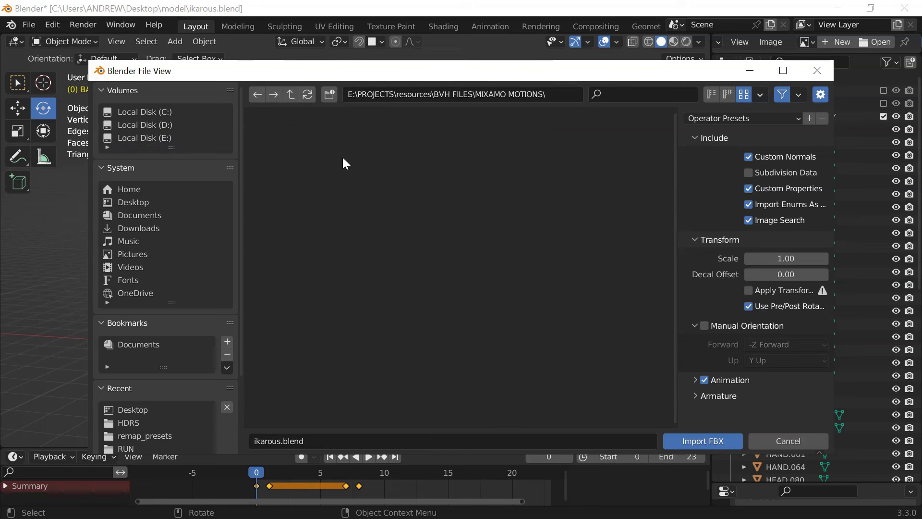
double_click(520, 154)
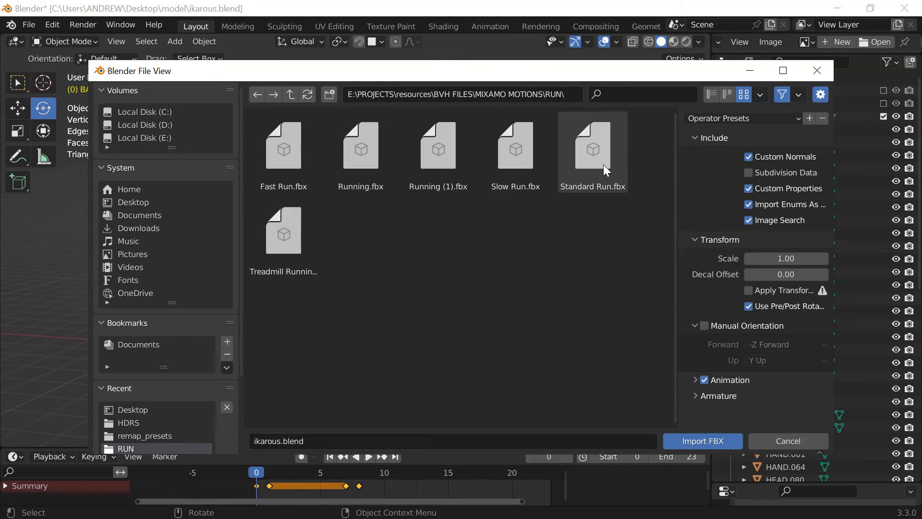
double_click(458, 154)
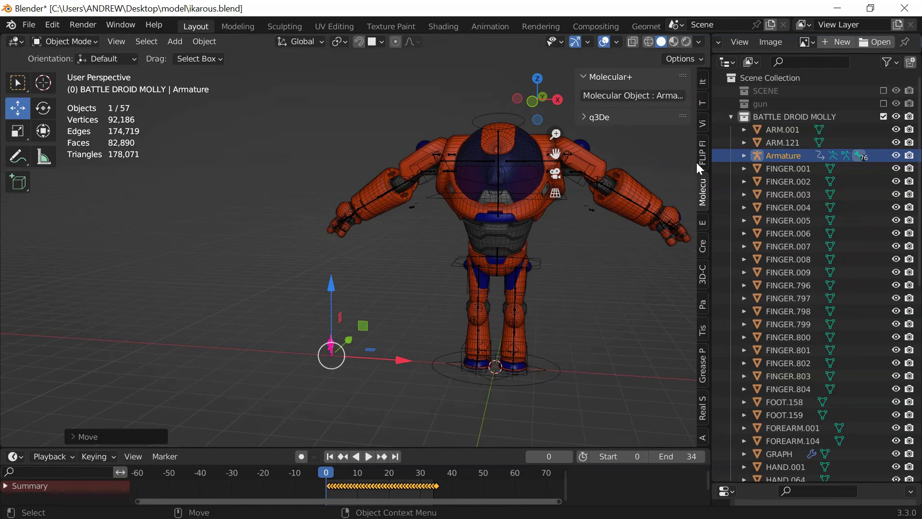
- Set Armature as the Auto-Rig Pro remap source and rig as its target, and auto-scale the source armature
shift+middle_drag(677, 140, 573, 159)
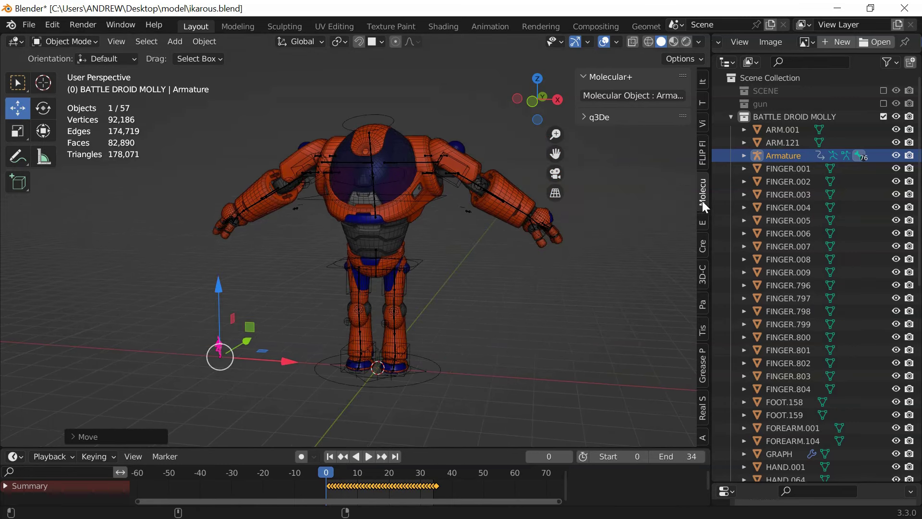
ctrl+scroll(704, 203, down, 2)
click(582, 80)
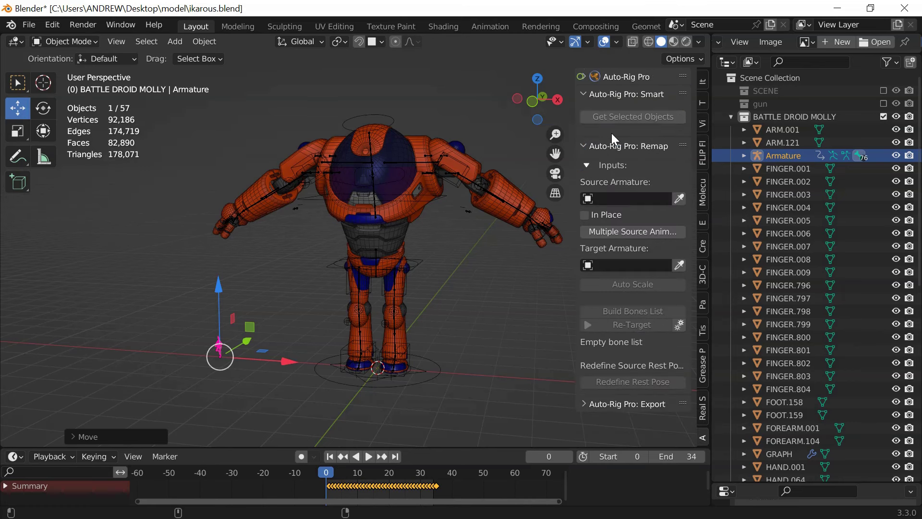
click(328, 267)
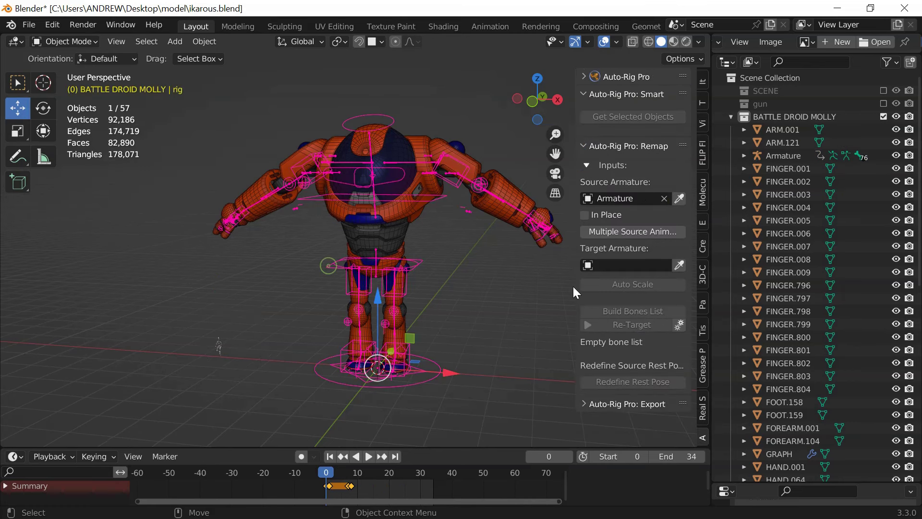
click(679, 265)
click(612, 287)
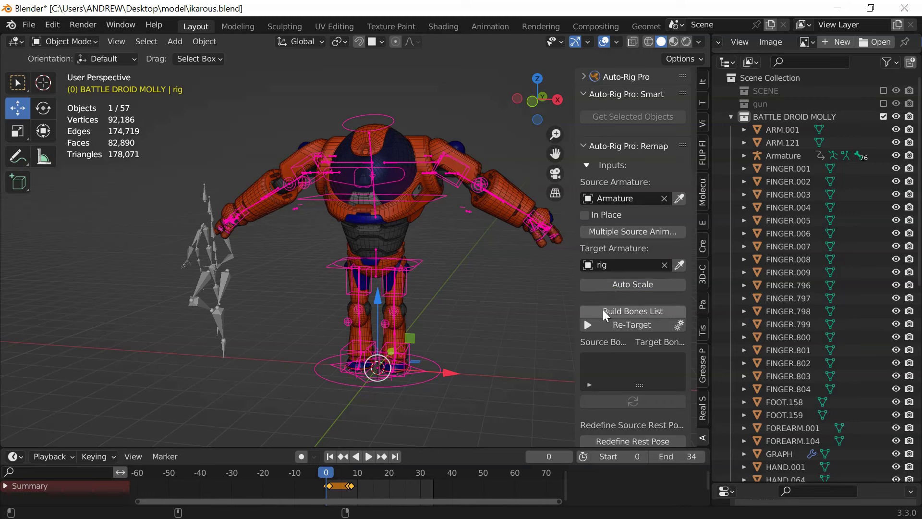
- Build the remap bones list and import the mixamo_fbx_ik mapping preset from the BVH FILES\remap_presets folder
click(603, 311)
scroll(624, 307, down, 10)
click(606, 378)
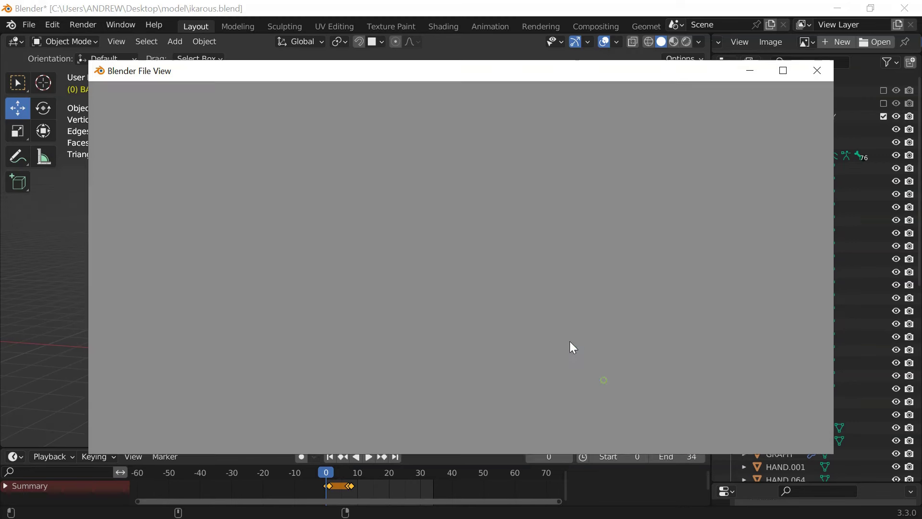
double_click(333, 157)
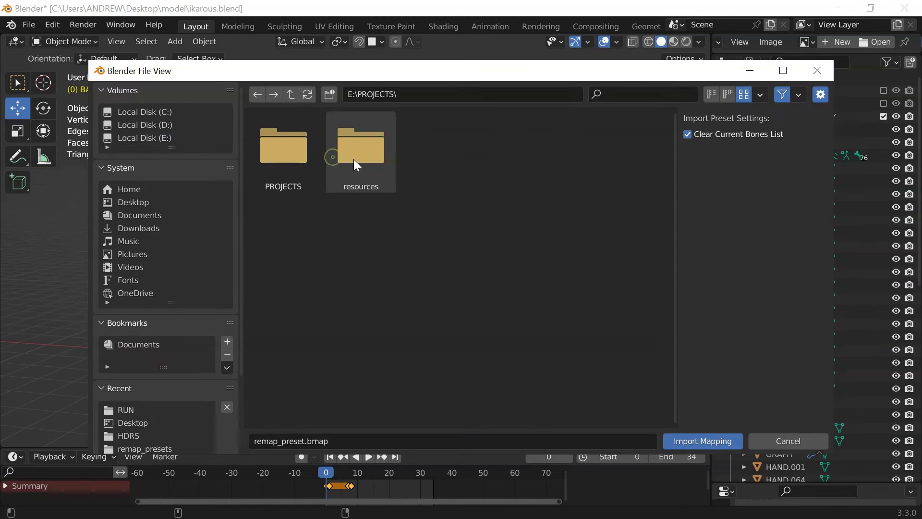
double_click(363, 160)
double_click(263, 154)
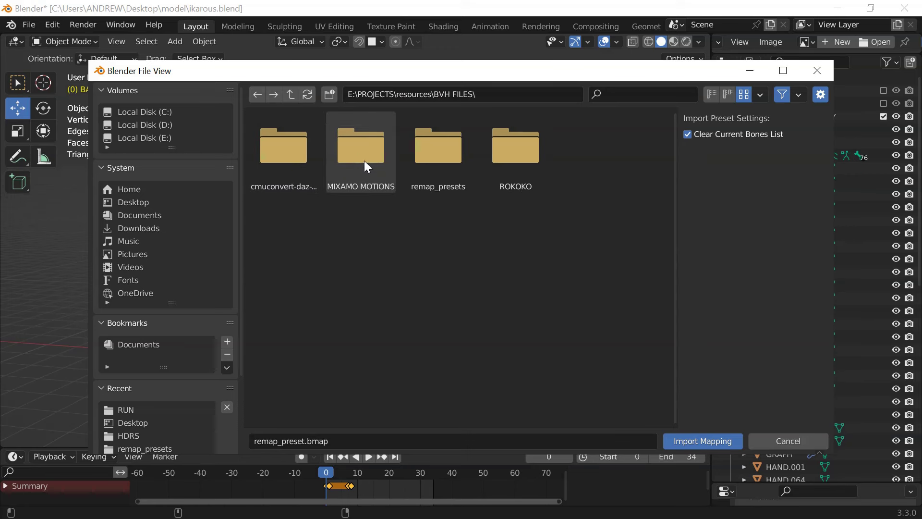
double_click(414, 156)
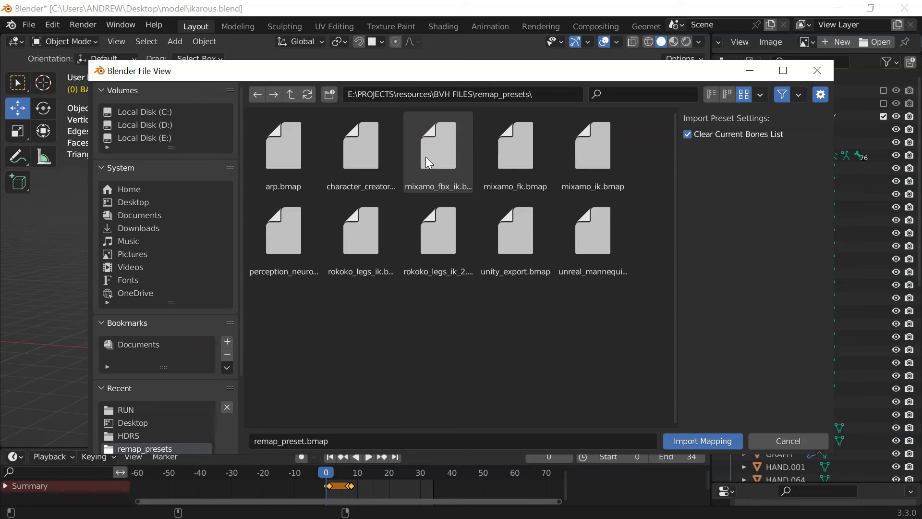
double_click(426, 156)
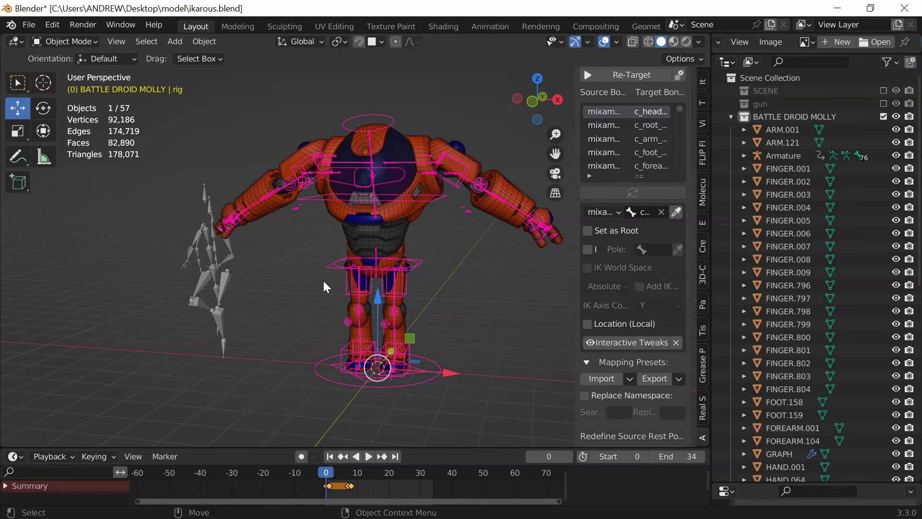
- In Pose Mode, assign the c_root_master.x control as target of the first bone mapping and set it as root
key(ctrl+Tab)
scroll(324, 281, up, 5)
click(268, 311)
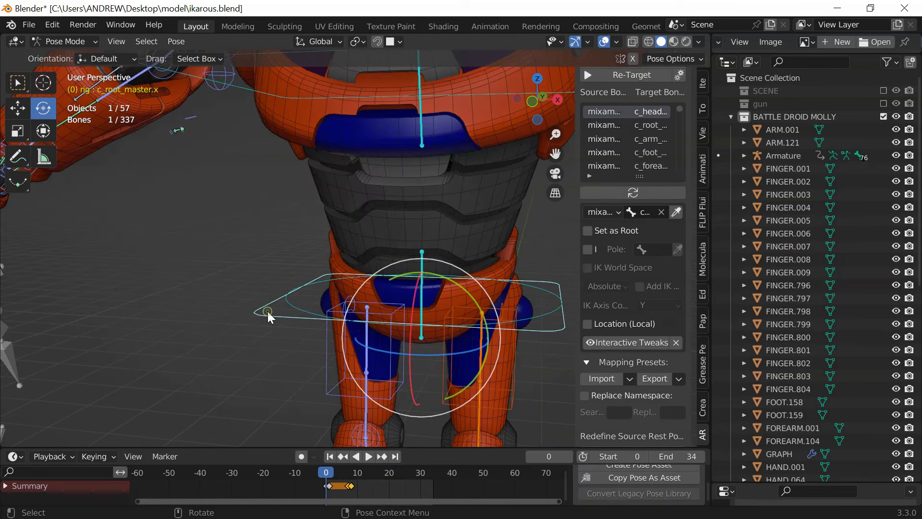
click(677, 212)
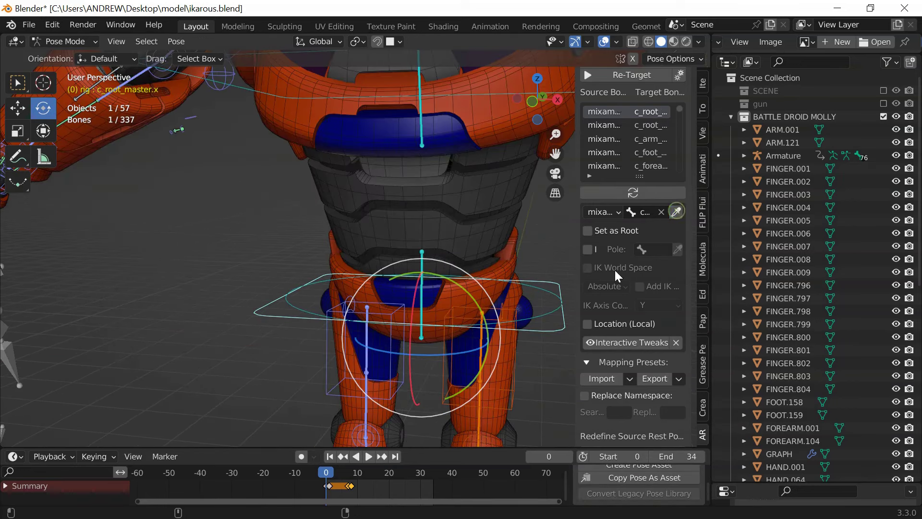
scroll(625, 197, up, 2)
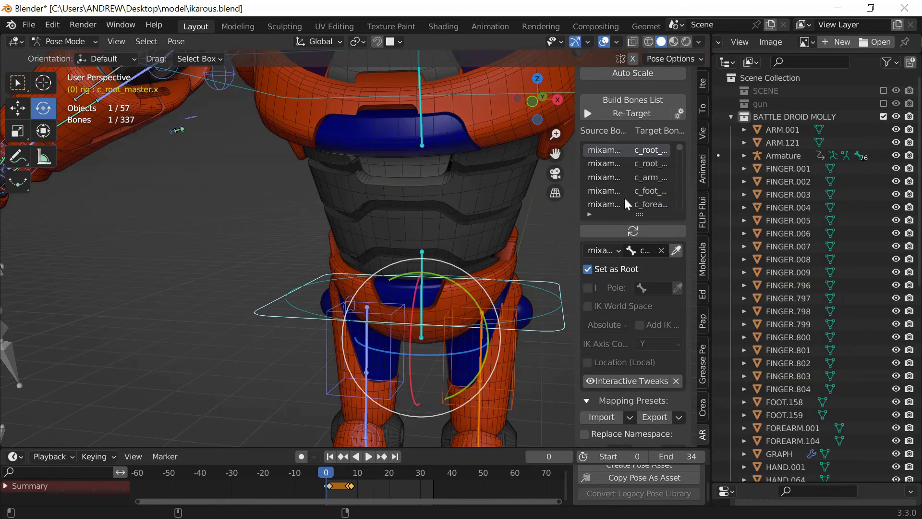
- Retarget the running motion to the rig for frames 1 to 35 and play the animation, returning to the first frame
click(611, 112)
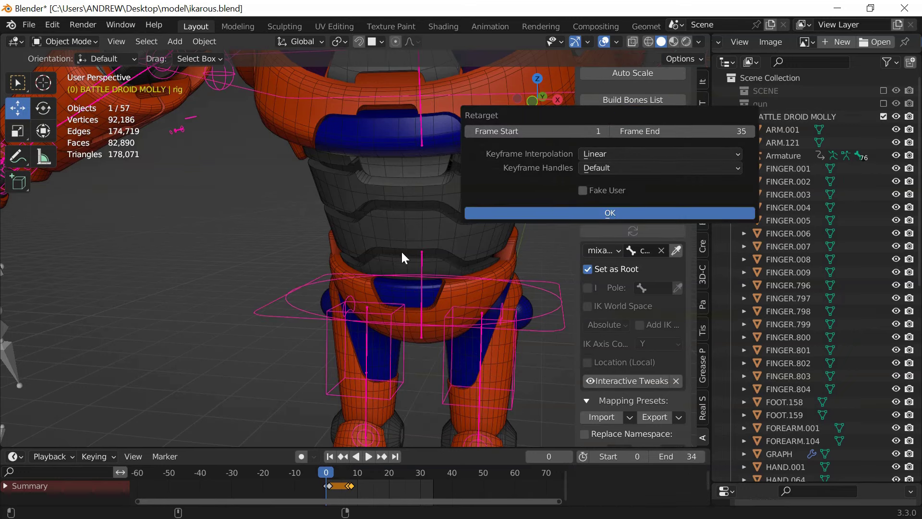
key(Return)
scroll(226, 235, down, 5)
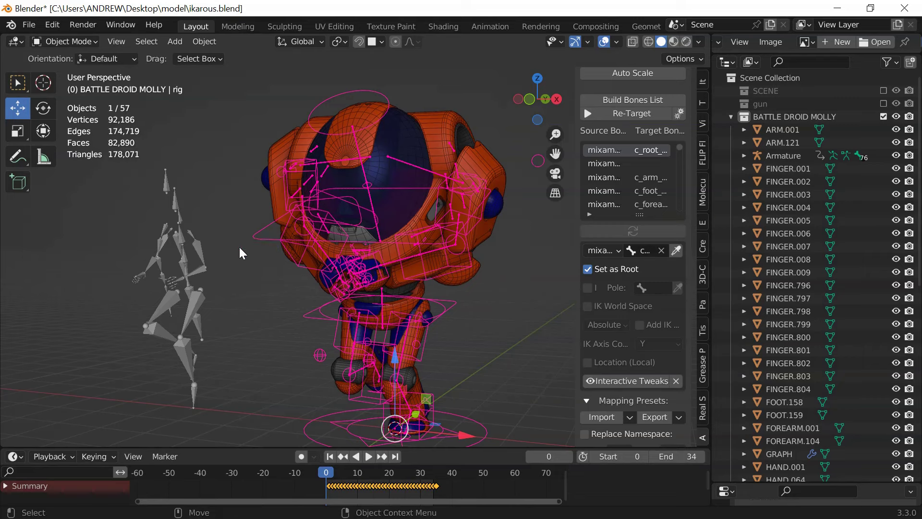
key(space)
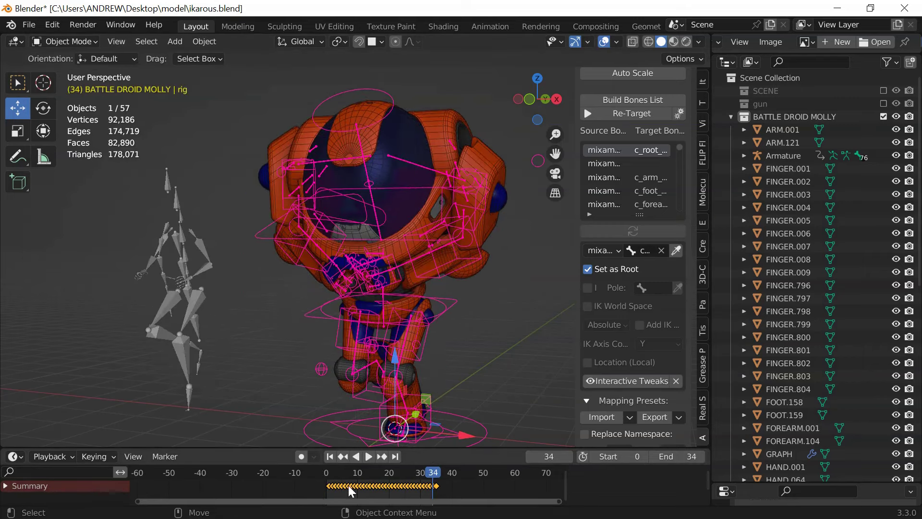
click(329, 456)
- In Pose Mode, select the c_shoulder.l and c_shoulder.r controls and delete all of their keyframes
scroll(296, 250, up, 5)
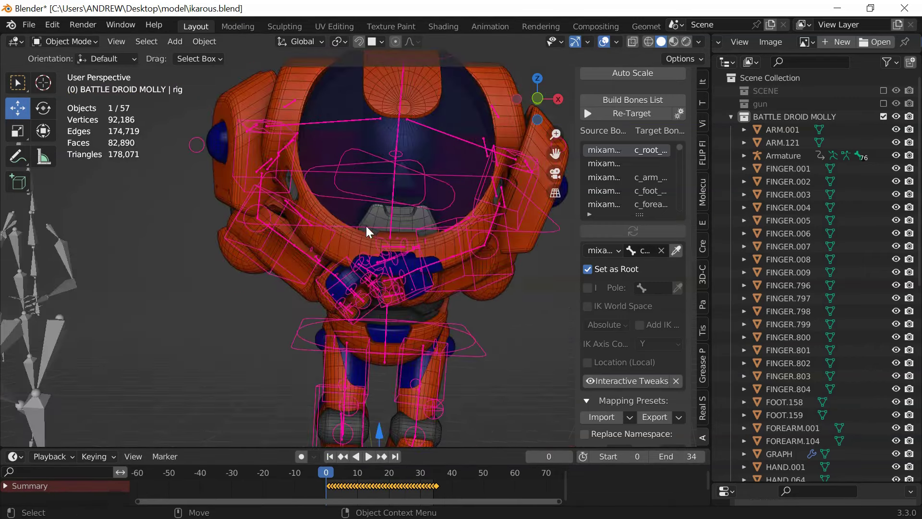
key(ctrl+Tab)
scroll(356, 213, up, 4)
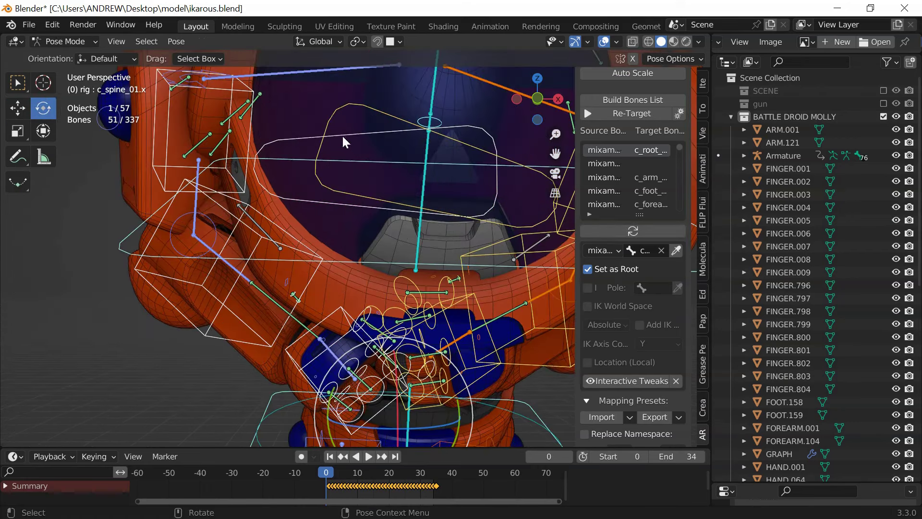
click(325, 136)
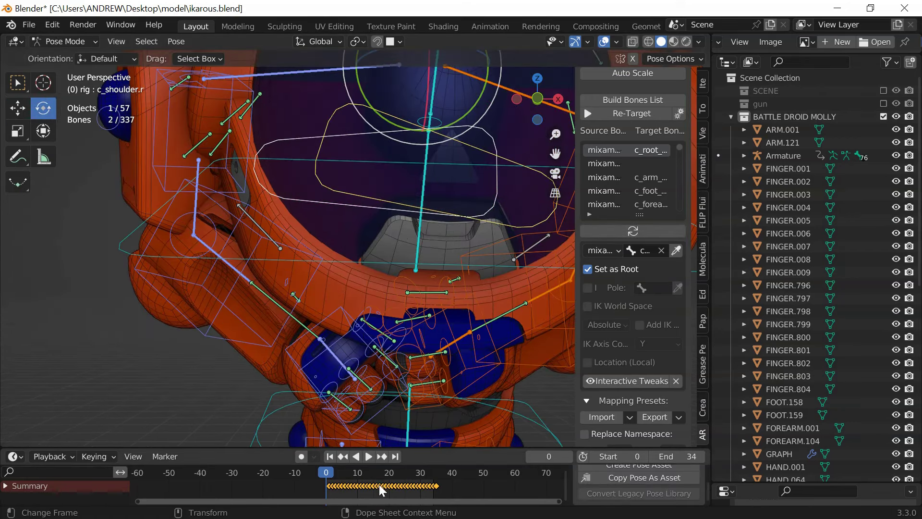
key(Delete)
scroll(332, 253, down, 5)
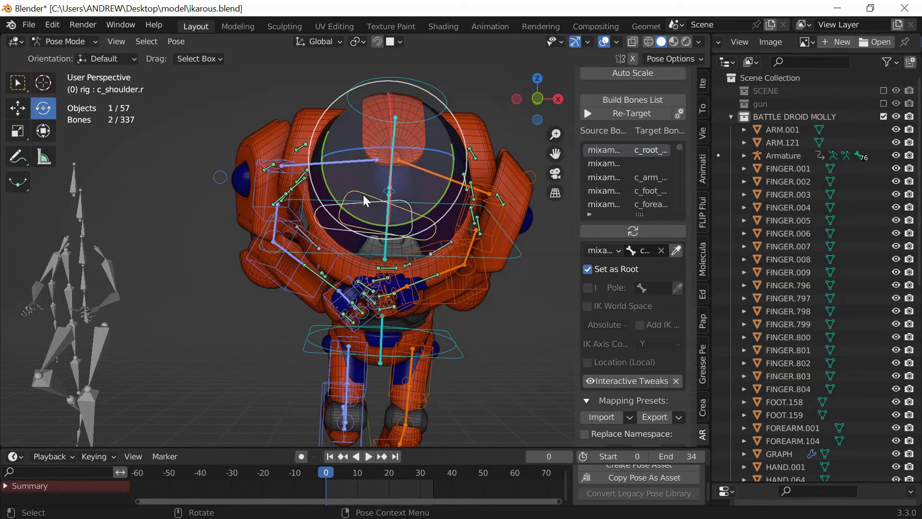
- Move the c_shoulder.l control about 0.36 m outward and upward, and shift c_shoulder.r outward and upward to match
click(363, 194)
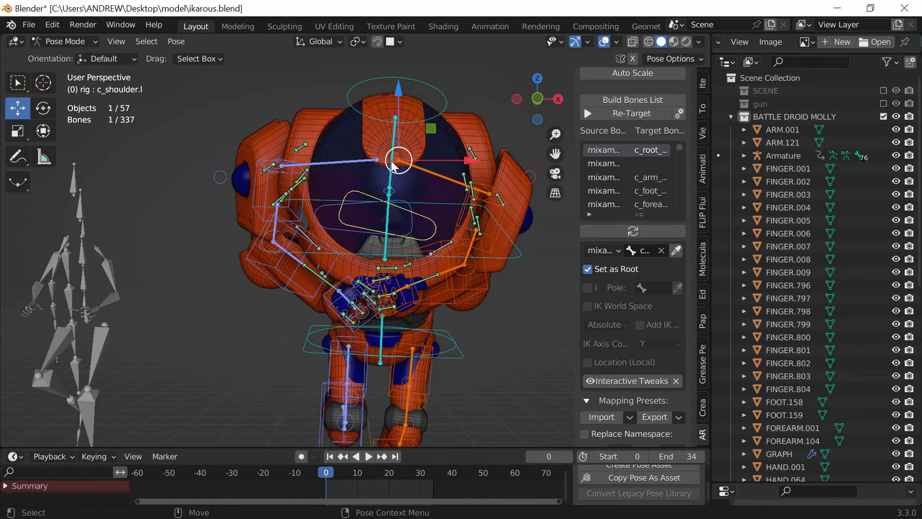
drag(392, 164, 415, 153)
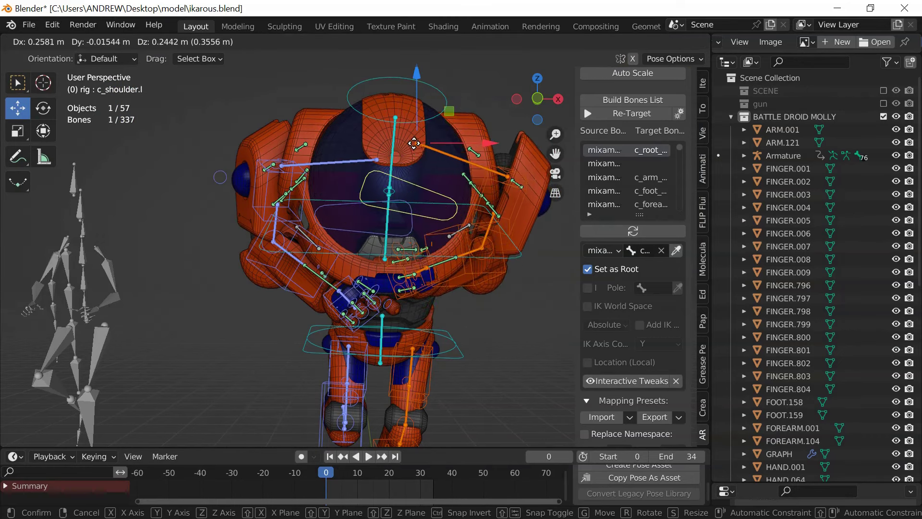
drag(375, 161, 347, 146)
- Refine the position of the c_shoulder.r control, temporarily hiding the viewport overlays to check the droid's shoulders
middle_drag(351, 147, 185, 224)
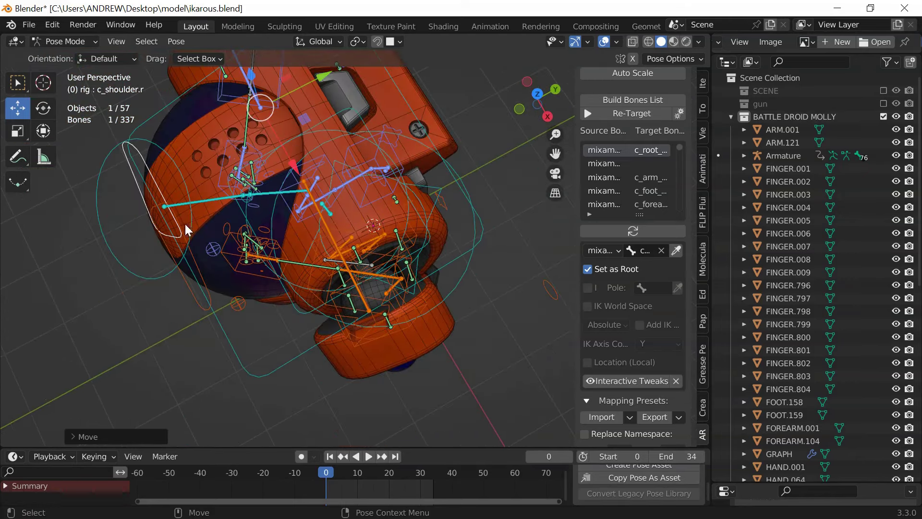
mouse_move(258, 110)
mouse_down()
mouse_move(280, 99)
mouse_move(269, 105)
mouse_up()
middle_drag(268, 106, 327, 158)
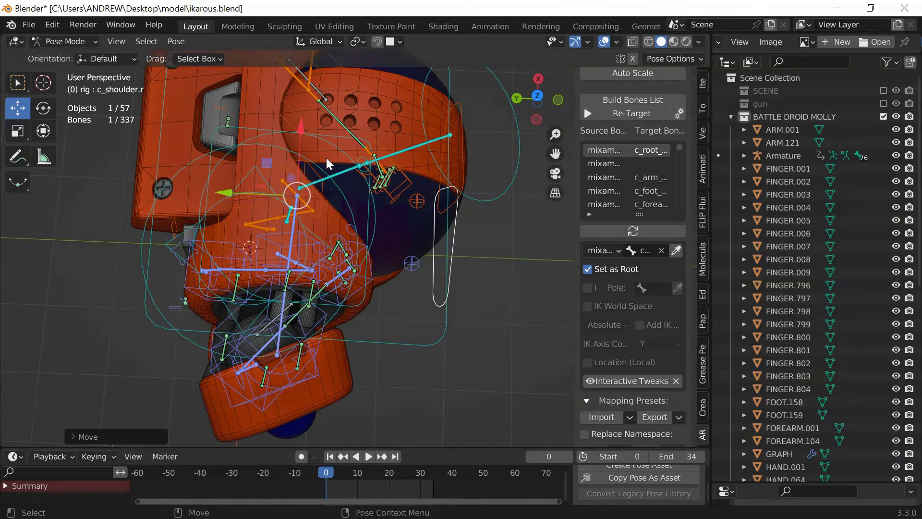
click(603, 42)
drag(305, 193, 322, 187)
middle_drag(322, 187, 301, 153)
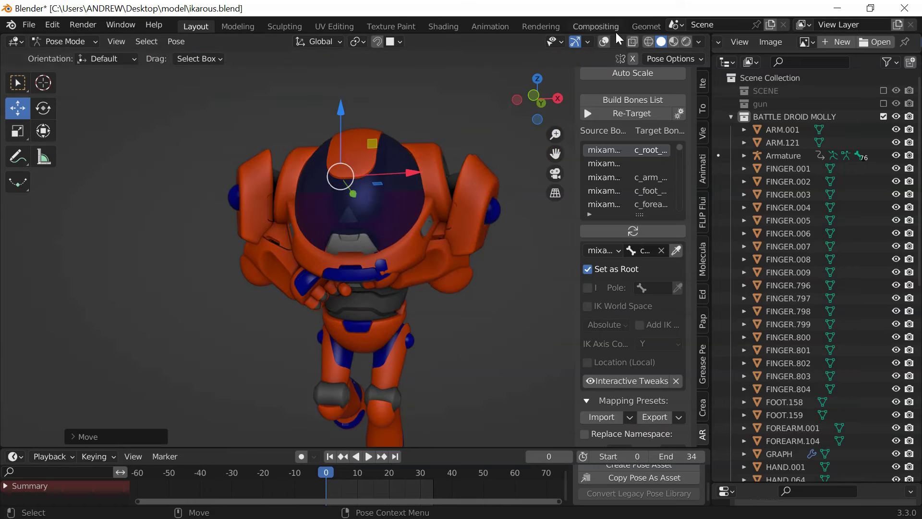
click(604, 42)
- Enable Interactive Tweaks and rotate the left upper arm control c_arm_fk.l by two 10° additive steps in +X
middle_drag(524, 115, 409, 221)
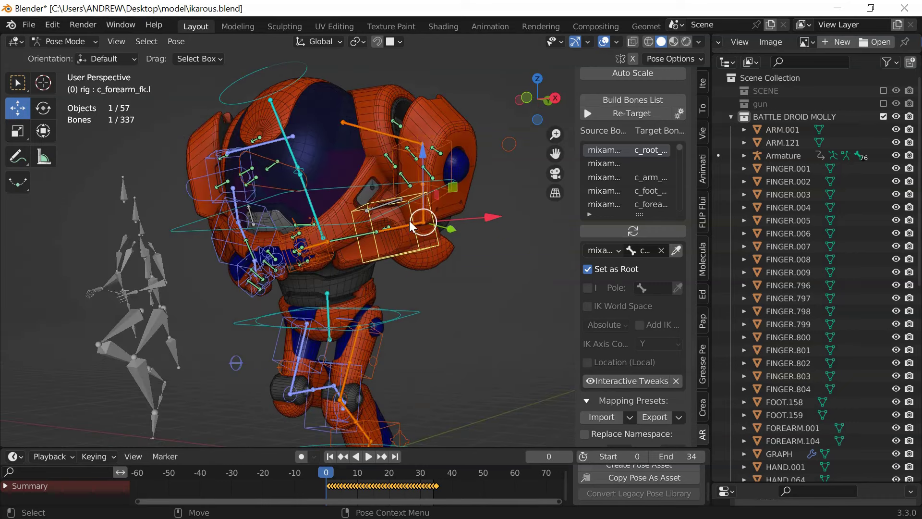
middle_drag(275, 210, 356, 211)
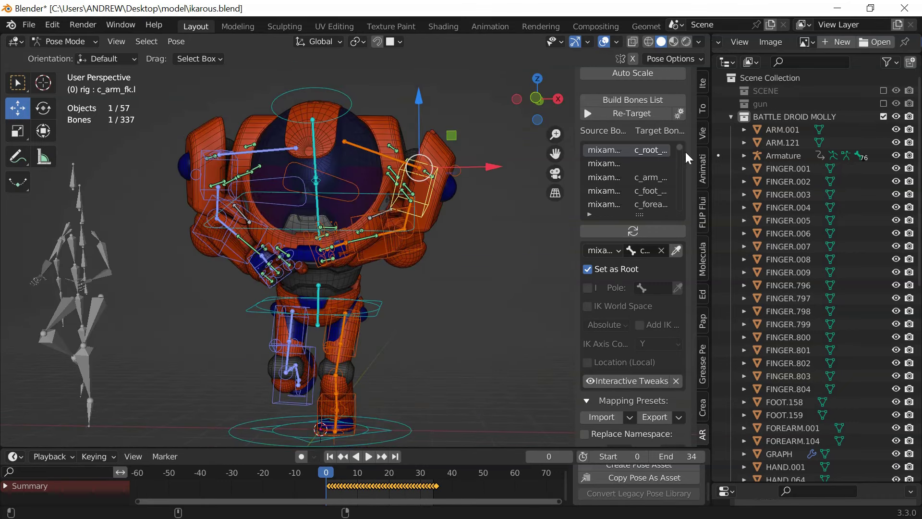
click(625, 382)
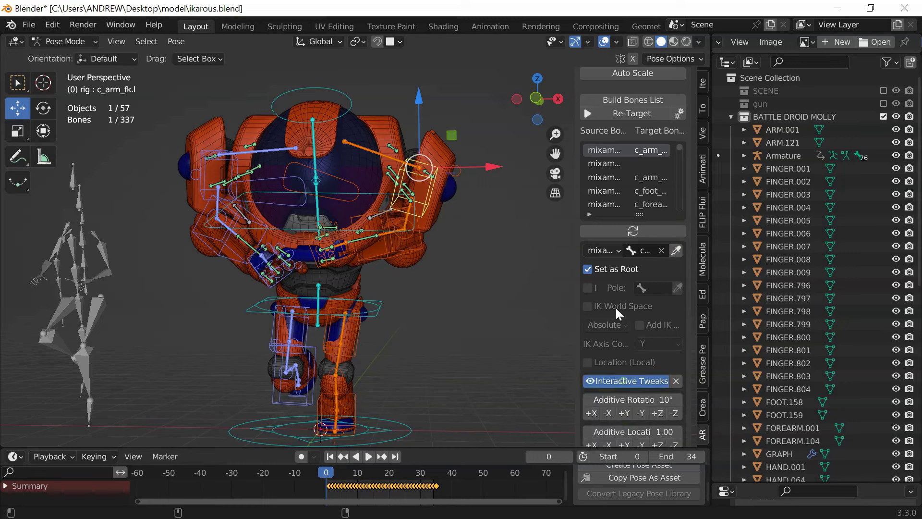
scroll(611, 326, down, 5)
click(591, 317)
click(591, 317)
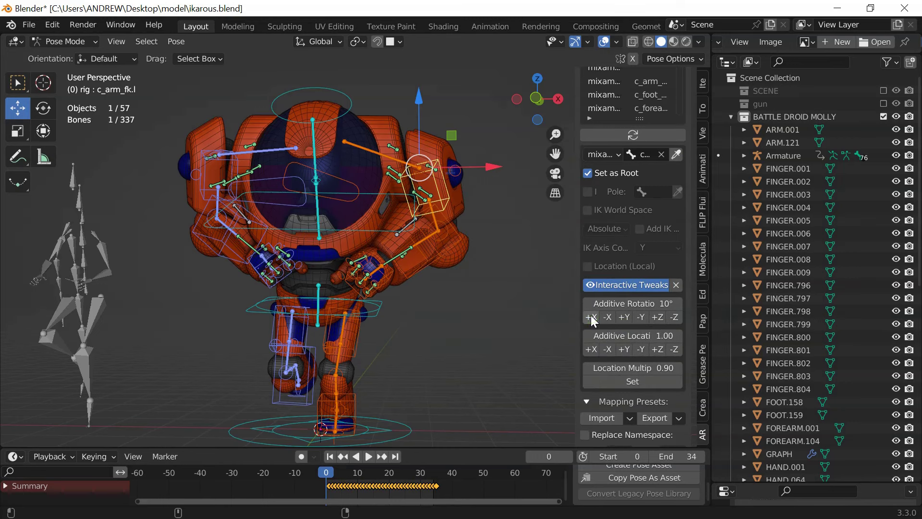
- Adjust the right forearm control c_forearm_fk.r with 10° additive rotation tweaks about the Z, X and Y axes
click(651, 318)
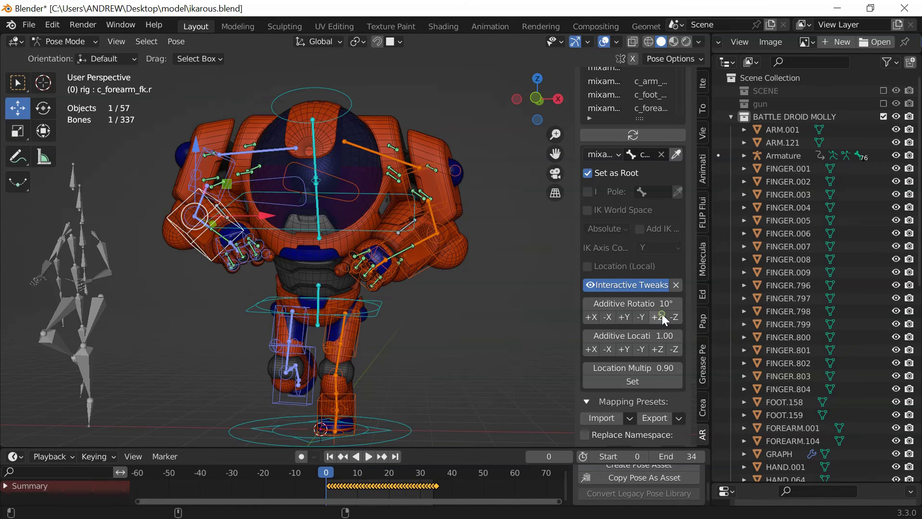
click(593, 319)
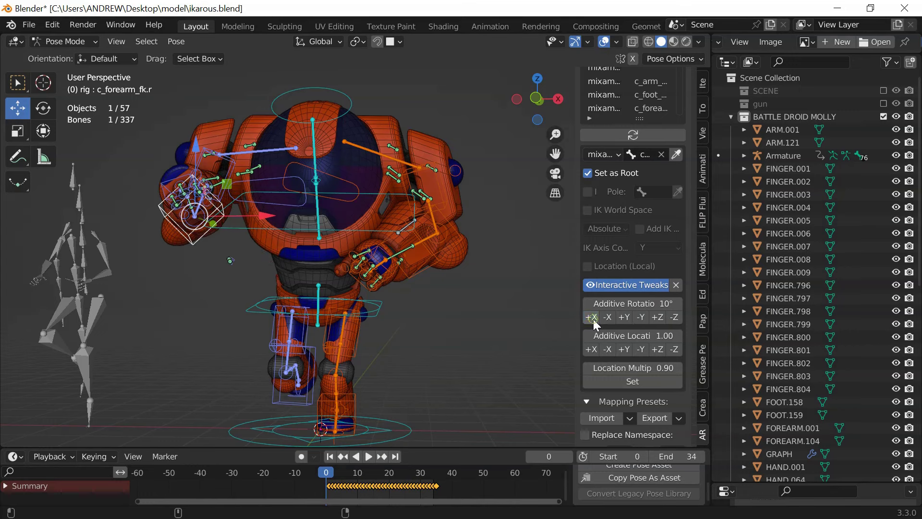
middle_drag(366, 231, 250, 228)
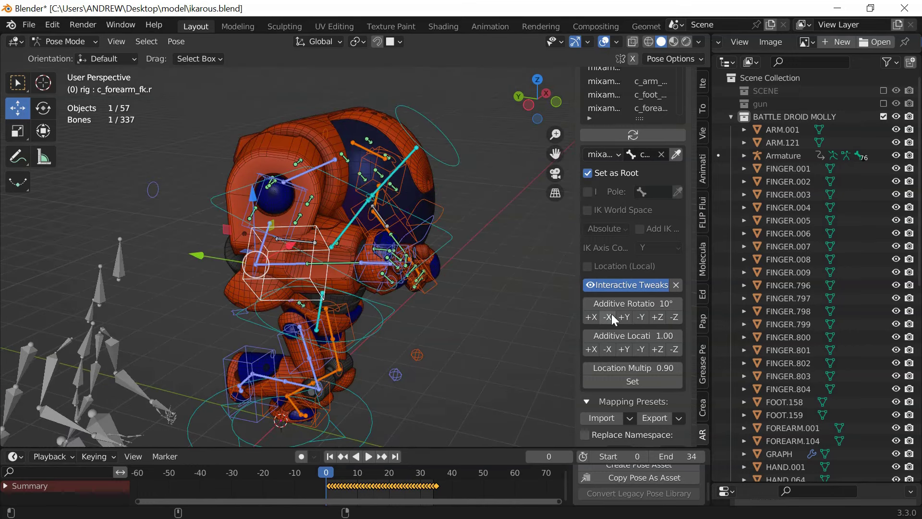
click(612, 315)
click(624, 316)
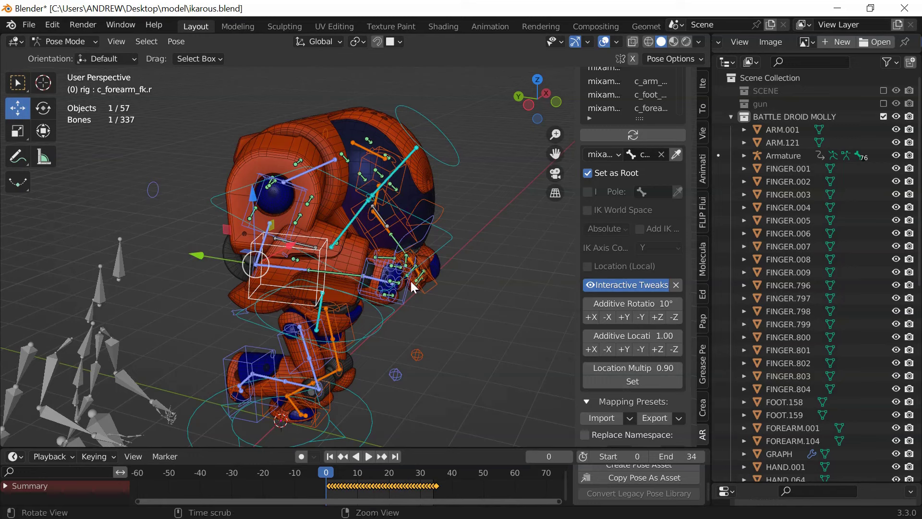
- Select the left forearm control c_forearm_fk.l and play the running animation to check the droid's arms
middle_drag(411, 281, 388, 271)
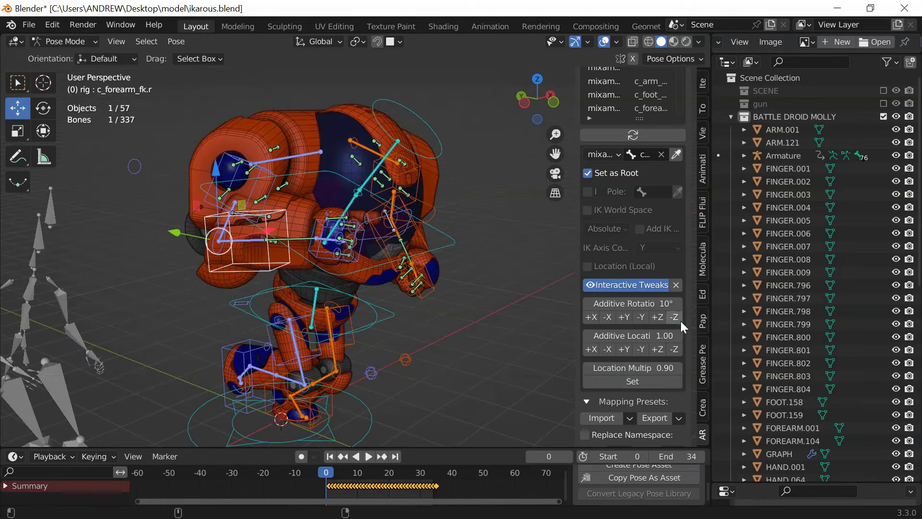
middle_drag(365, 225, 423, 210)
scroll(435, 213, up, 5)
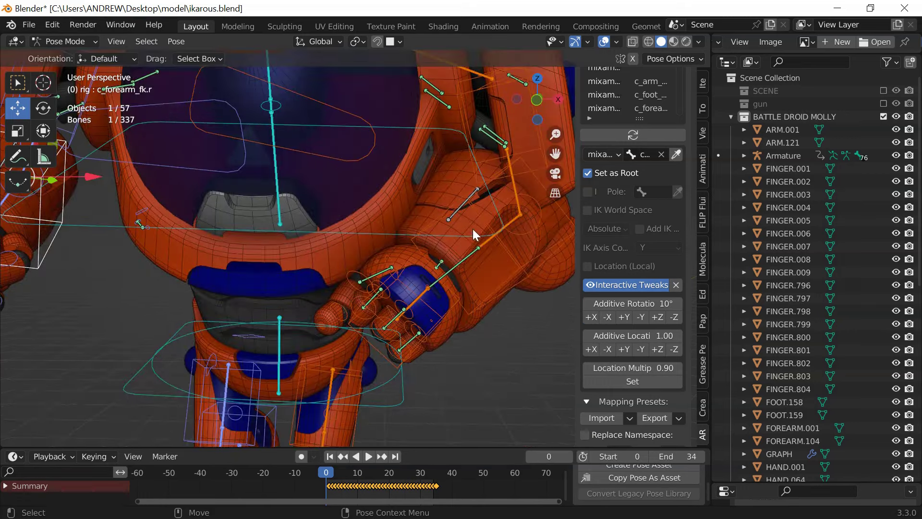
click(492, 184)
scroll(439, 210, down, 5)
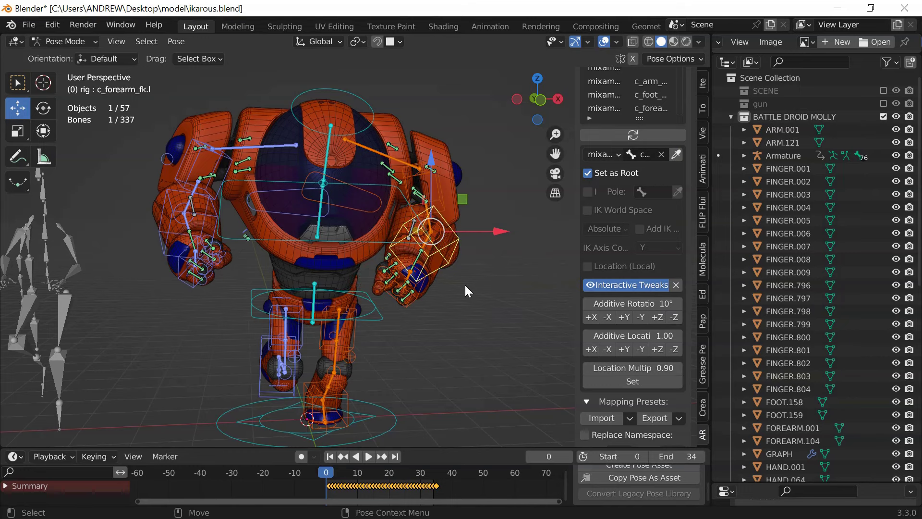
key(space)
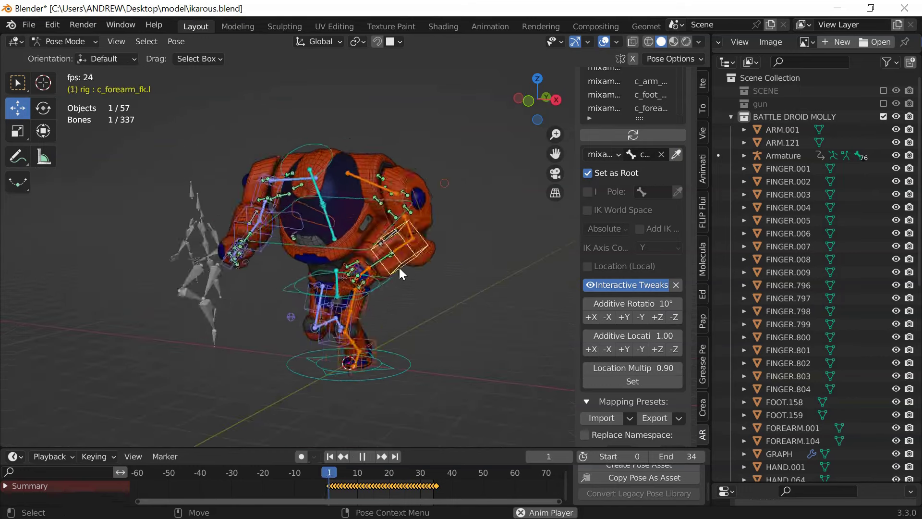
middle_drag(348, 243, 286, 252)
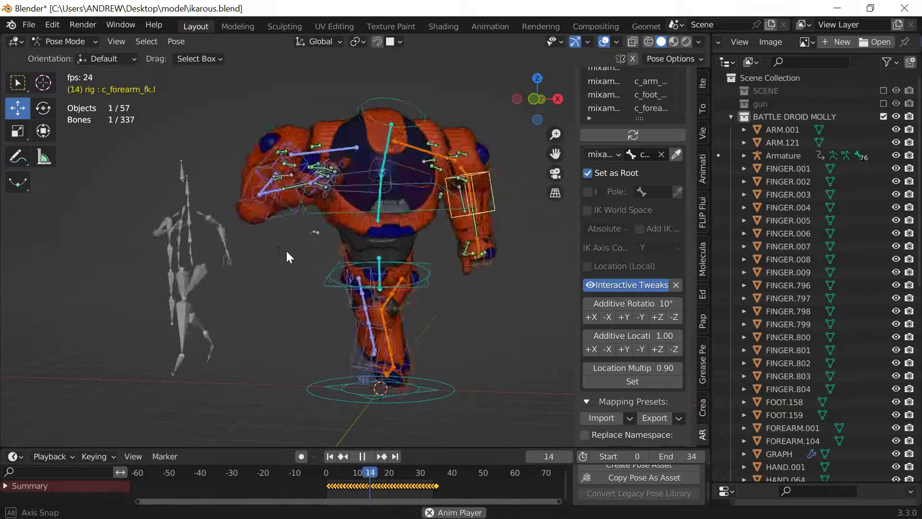
scroll(291, 206, up, 4)
scroll(293, 203, down, 2)
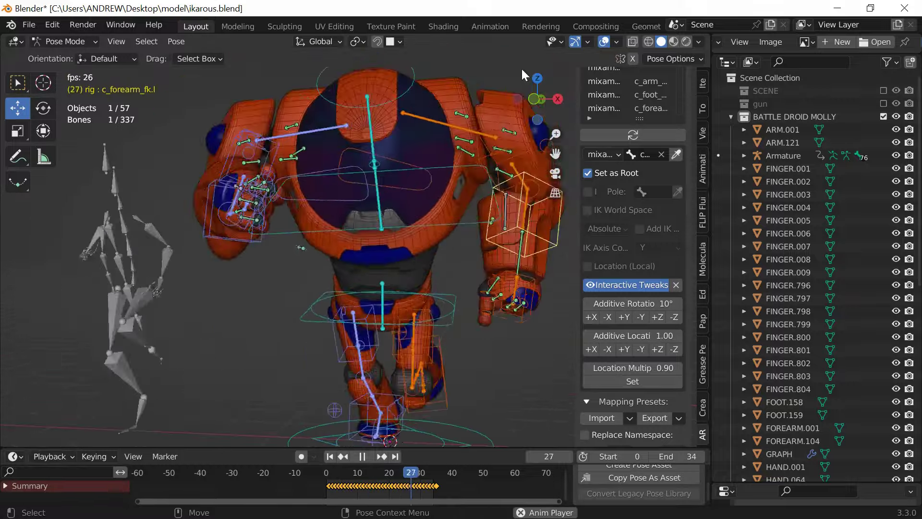
- Hide the viewport overlays, switch to Material Preview shading and lower the strength of its environment lighting
click(616, 42)
click(605, 42)
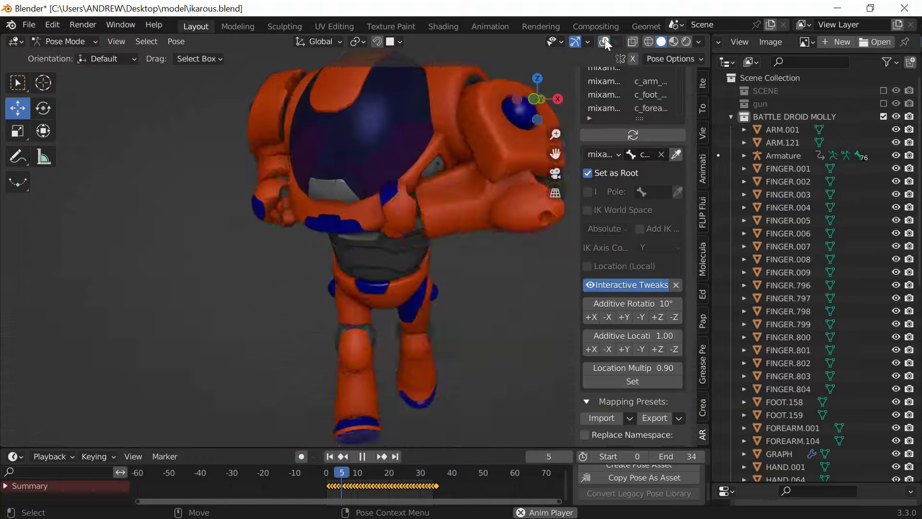
click(674, 42)
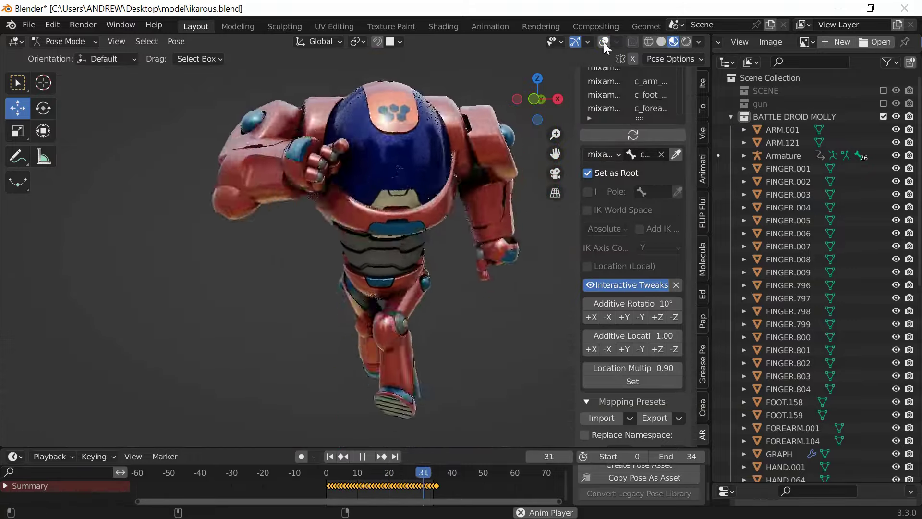
click(700, 42)
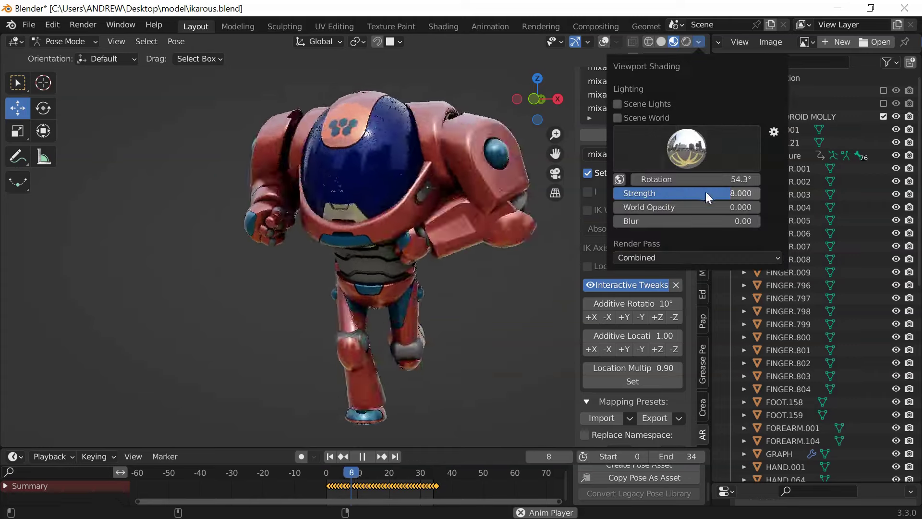
mouse_move(706, 191)
mouse_down()
mouse_move(663, 192)
mouse_move(683, 192)
mouse_up()
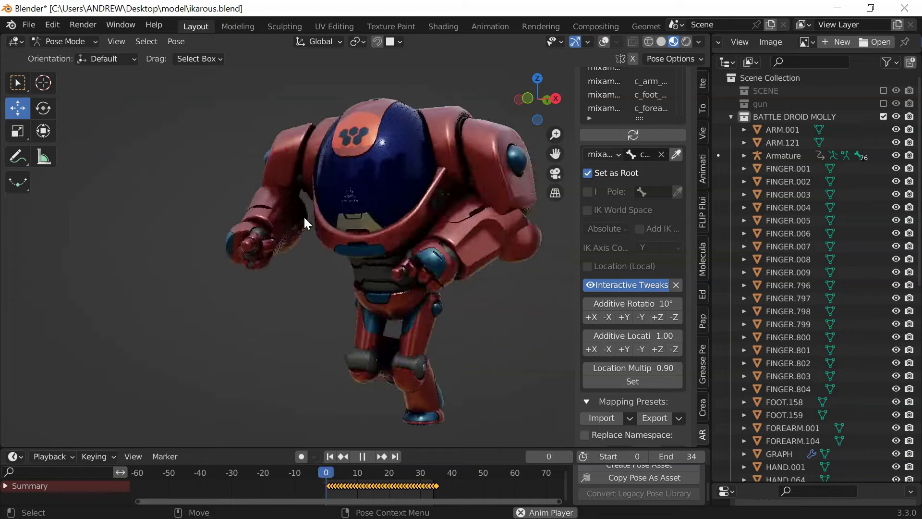
- Show the overlays again, stop playback and move the c_shoulder.l and c_shoulder.r controls together slightly upward
middle_drag(304, 215, 380, 224)
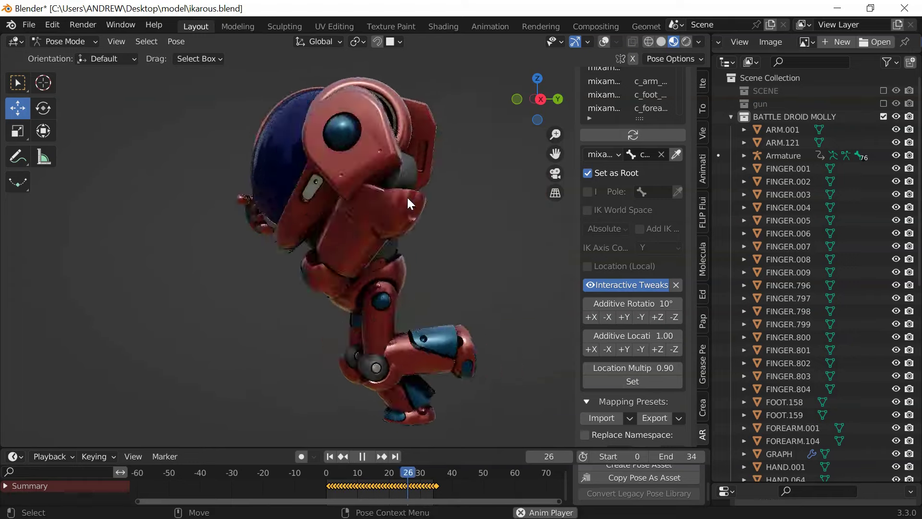
middle_drag(407, 204, 331, 217)
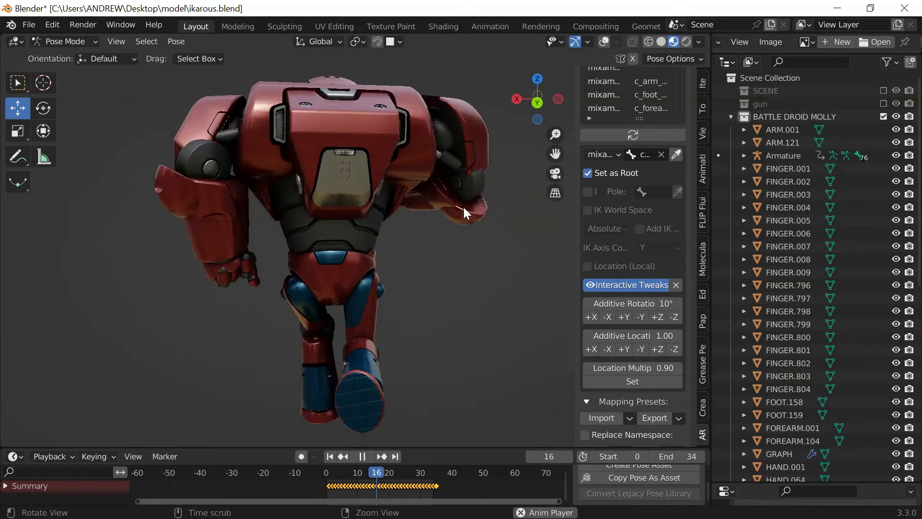
middle_drag(463, 207, 278, 199)
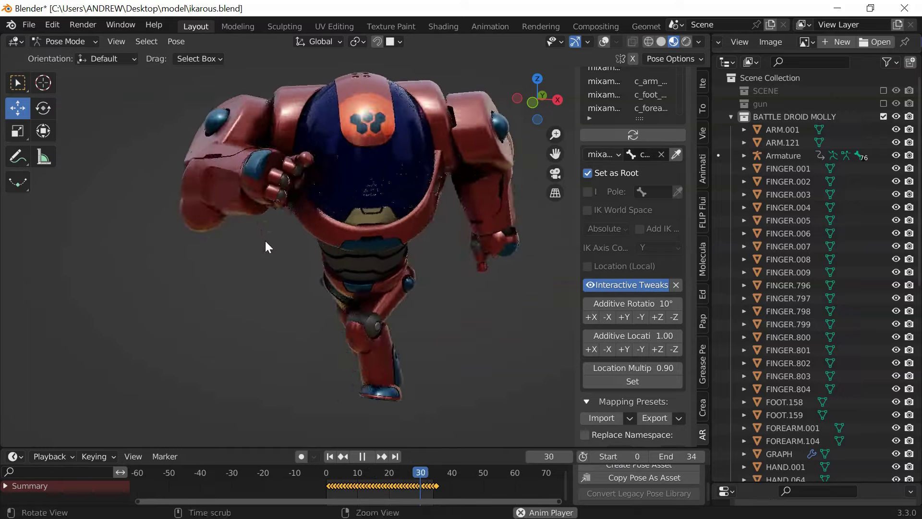
click(605, 42)
scroll(357, 211, up, 5)
middle_drag(358, 211, 359, 211)
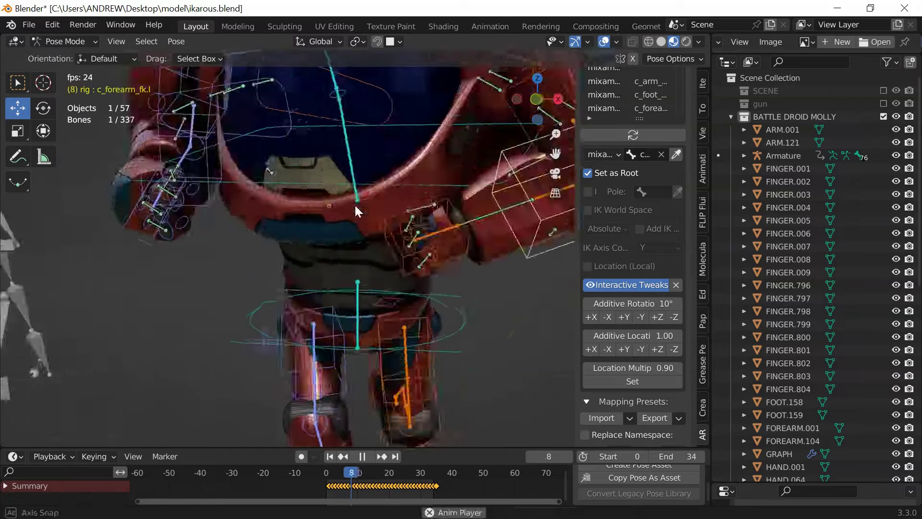
scroll(356, 205, down, 6)
key(space)
click(342, 157)
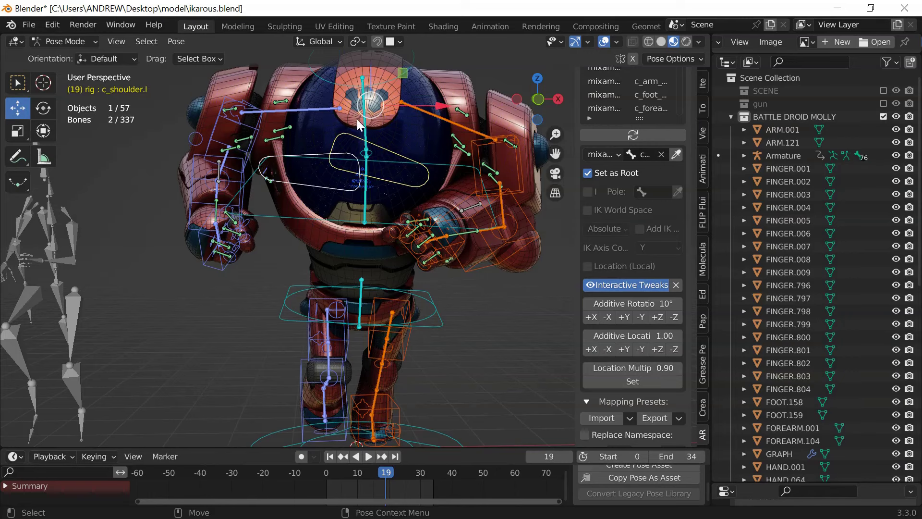
shift+scroll(335, 172, up, 4)
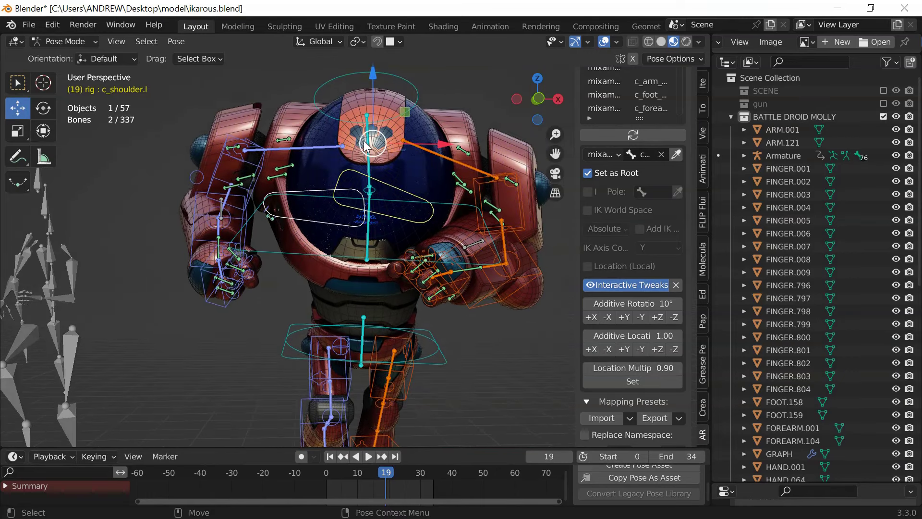
drag(365, 145, 367, 131)
- Play the running animation without overlays to check the shoulders, and widen the 3D viewport
middle_drag(356, 139, 209, 190)
key(space)
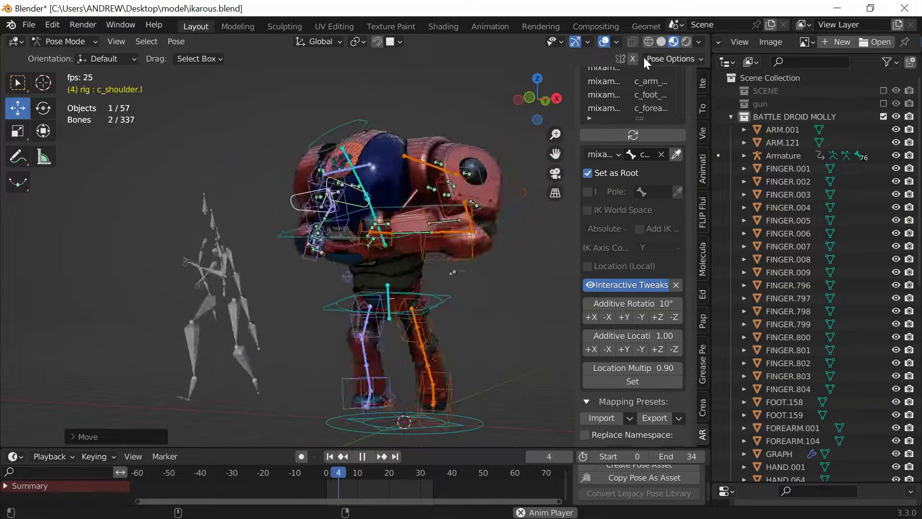
click(605, 42)
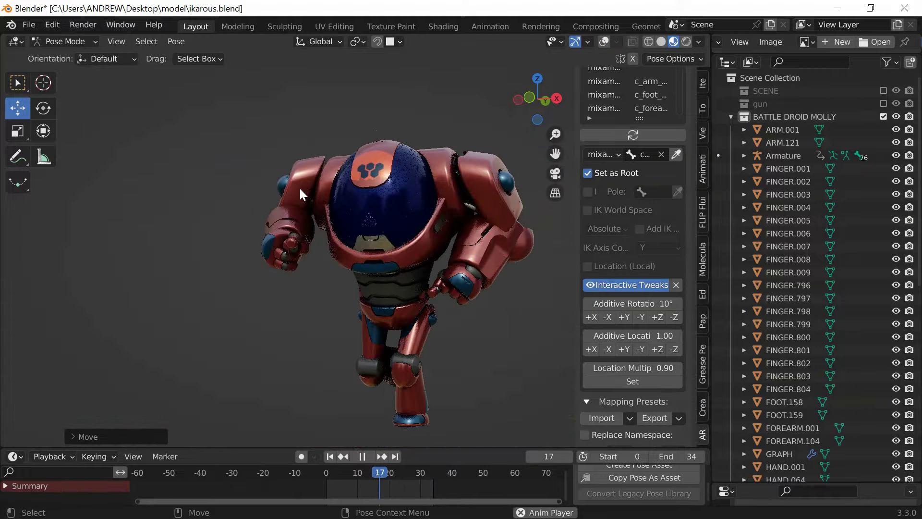
mouse_move(300, 189)
middle_down()
mouse_move(365, 208)
mouse_move(382, 201)
mouse_move(304, 210)
mouse_move(318, 220)
mouse_move(413, 208)
mouse_move(352, 220)
mouse_move(332, 205)
mouse_move(431, 204)
mouse_move(306, 187)
middle_up()
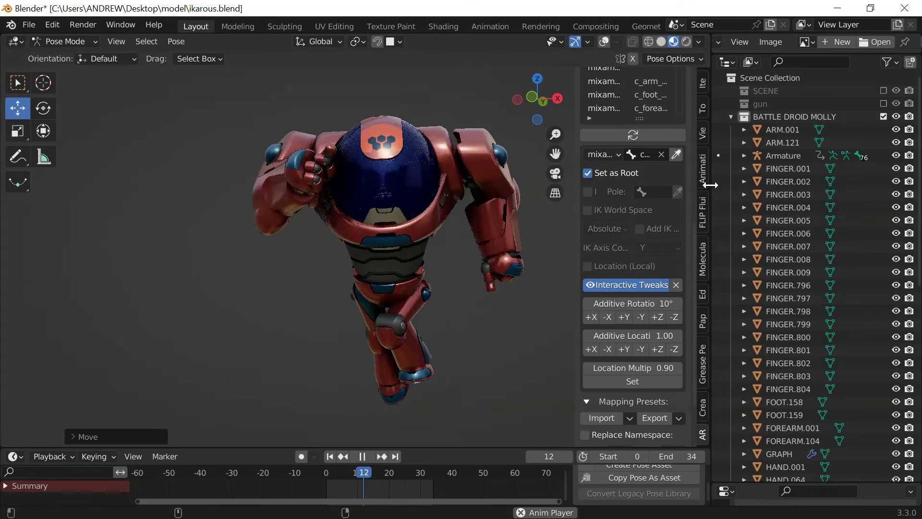
drag(711, 186, 842, 186)
scroll(415, 183, up, 5)
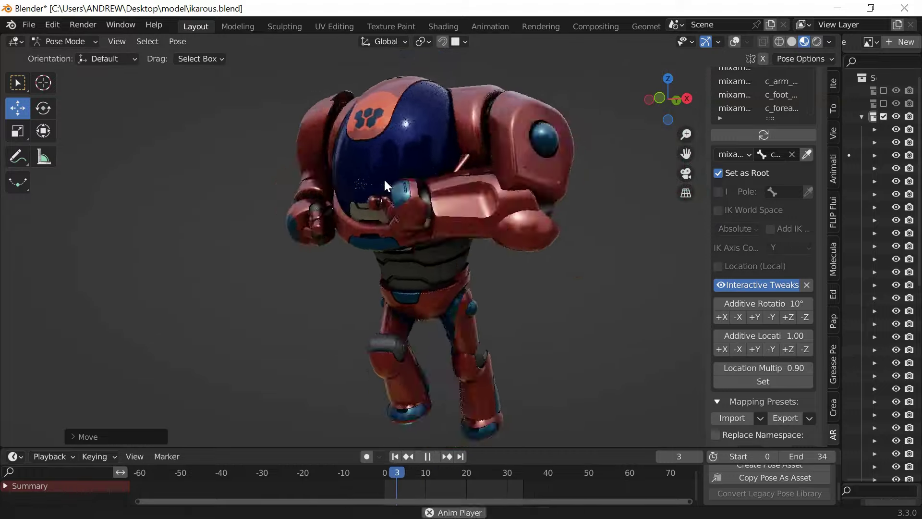
- Bring back the viewport overlays and view the playing animation in Wireframe and Solid shading
click(735, 41)
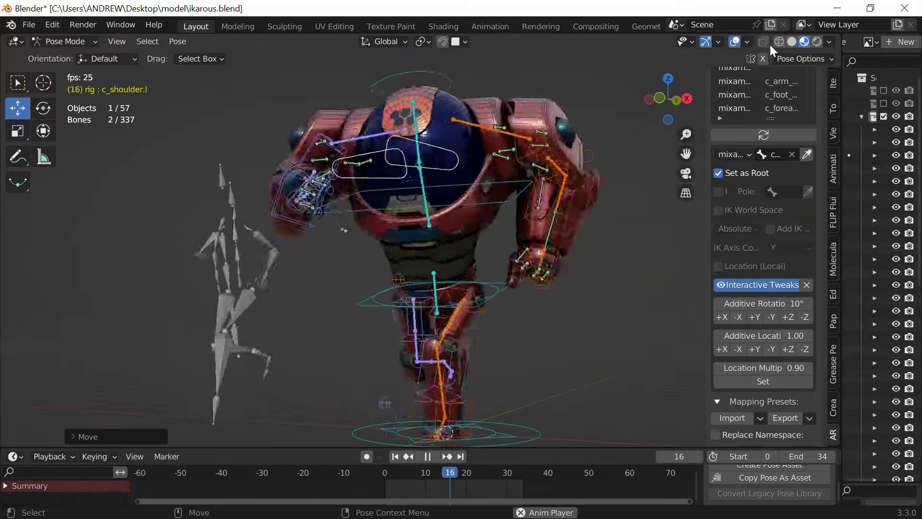
click(778, 43)
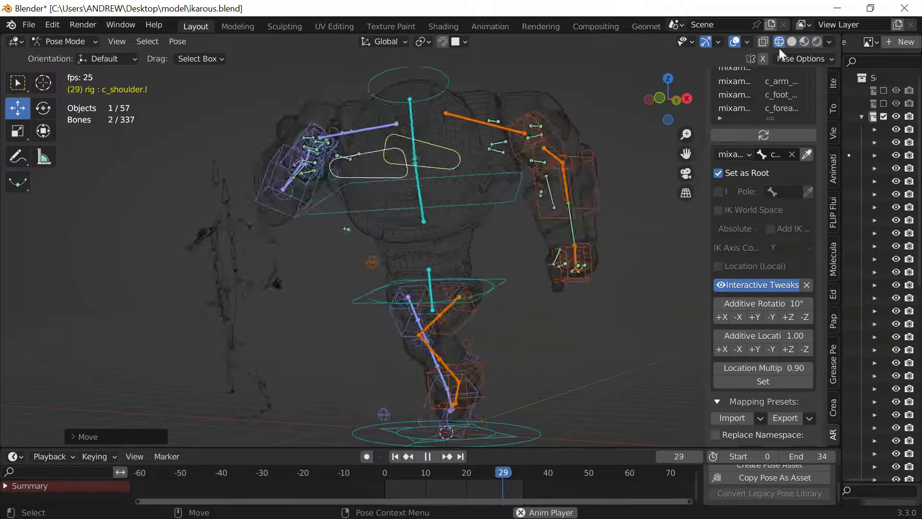
click(829, 43)
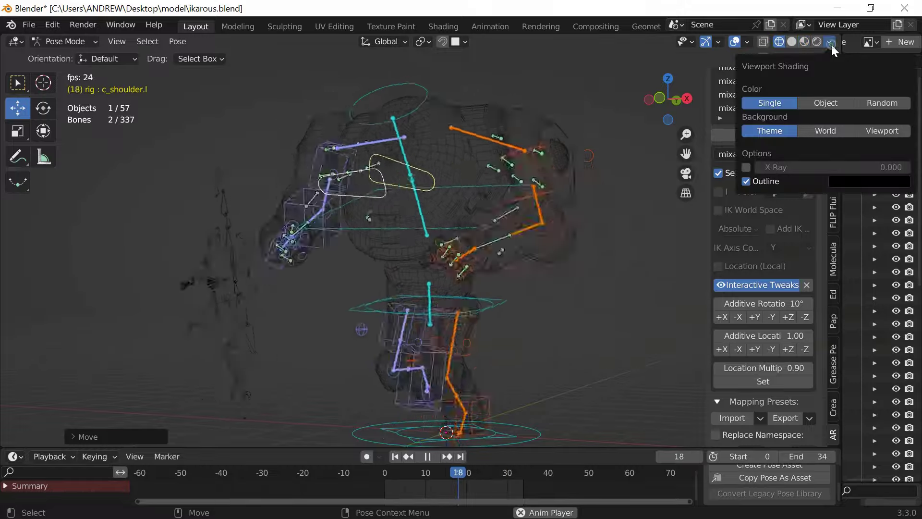
click(792, 42)
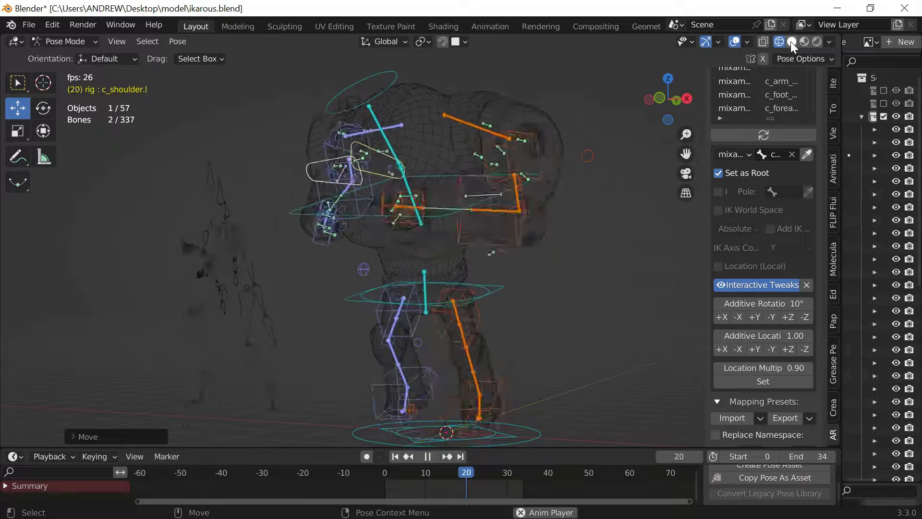
click(790, 41)
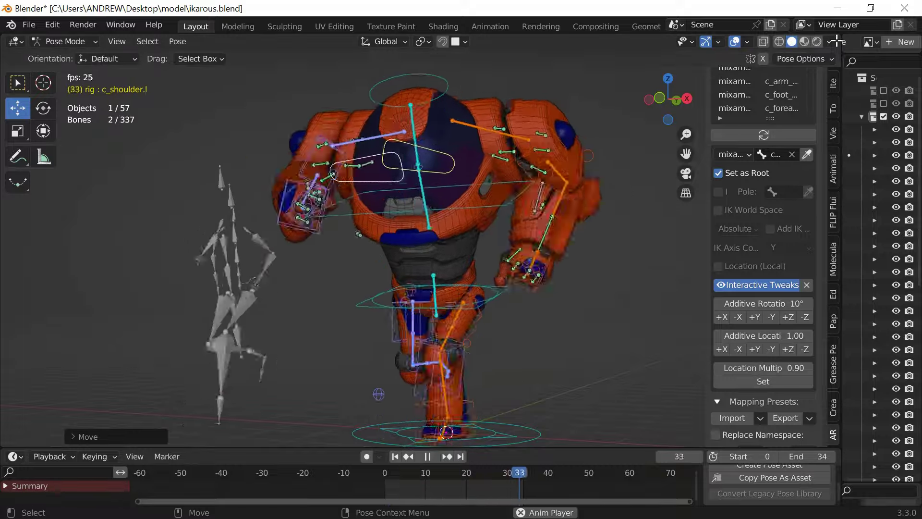
- Try the Single colour mode for Solid shading and set it back to Material
click(830, 43)
click(755, 216)
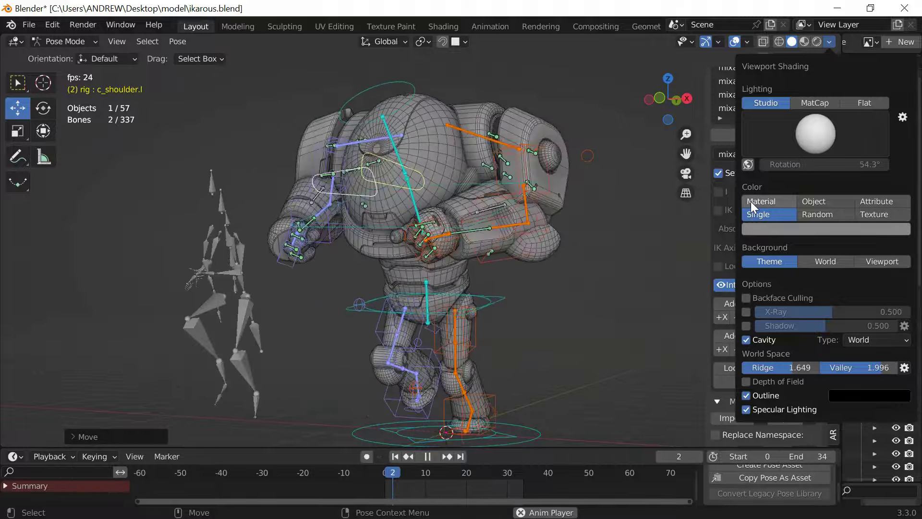
click(750, 201)
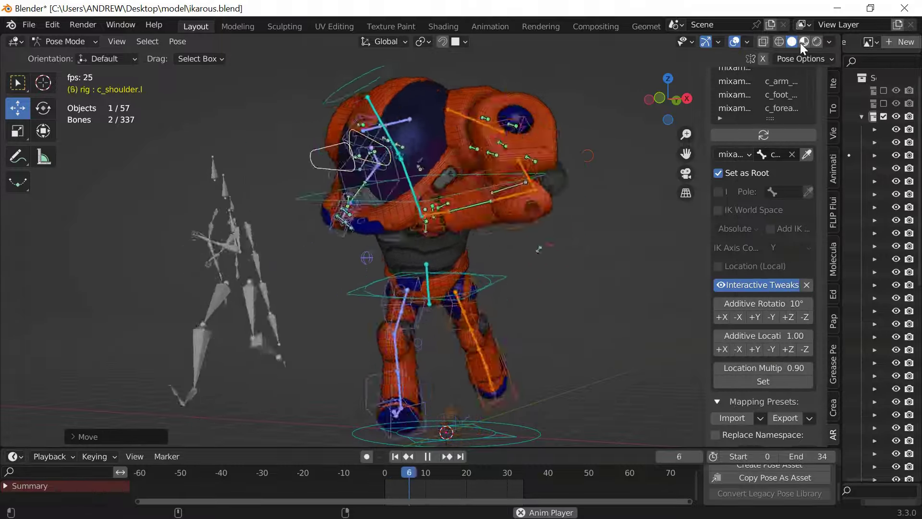
- Switch to Material Preview shading and briefly hide the overlays to check the running droid
click(801, 42)
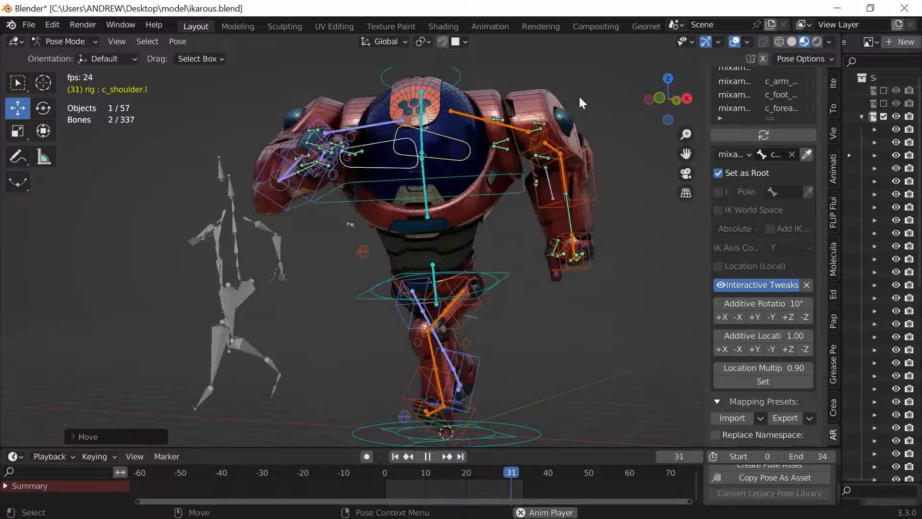
click(735, 42)
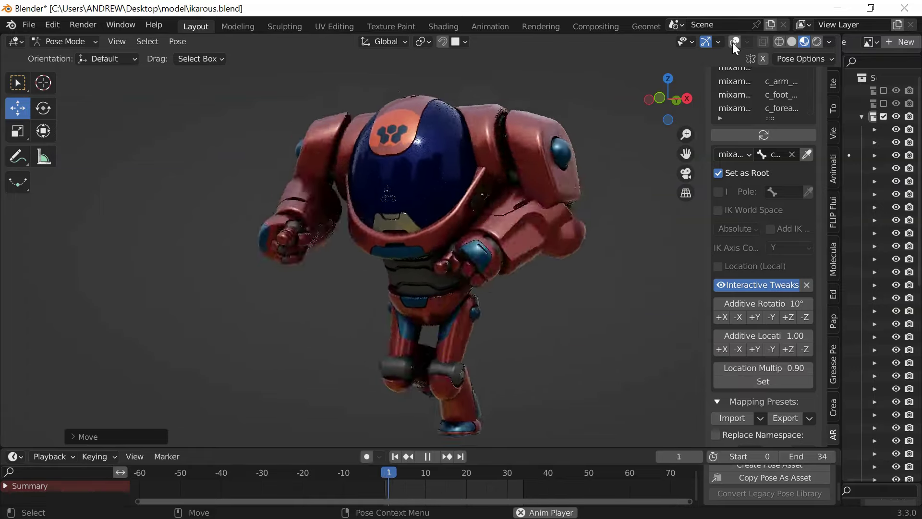
click(734, 42)
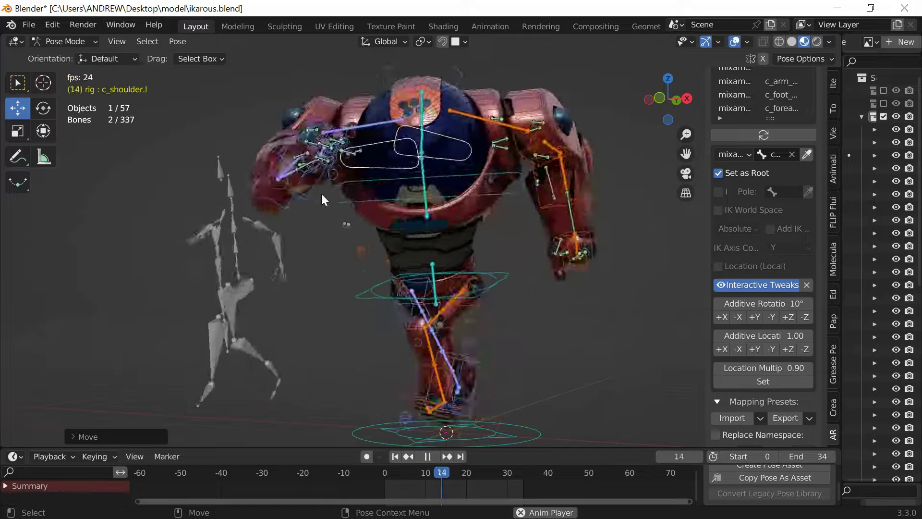